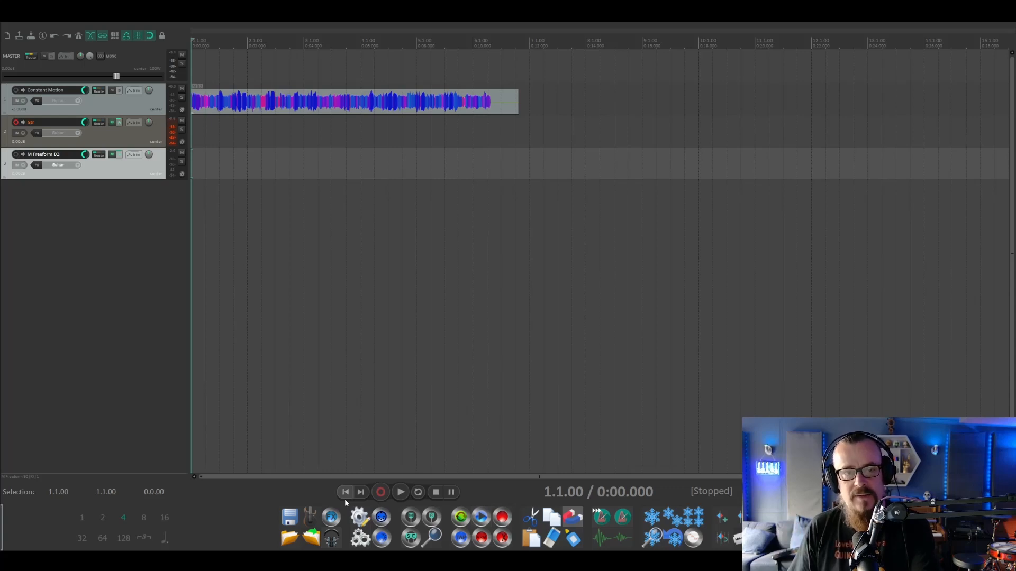
# Play the Constant Motion reference clip, then inspect the Archetype Lead amp and IR 1024 blocks in the guitar track's Helix Native preset.
pyautogui.press('space')
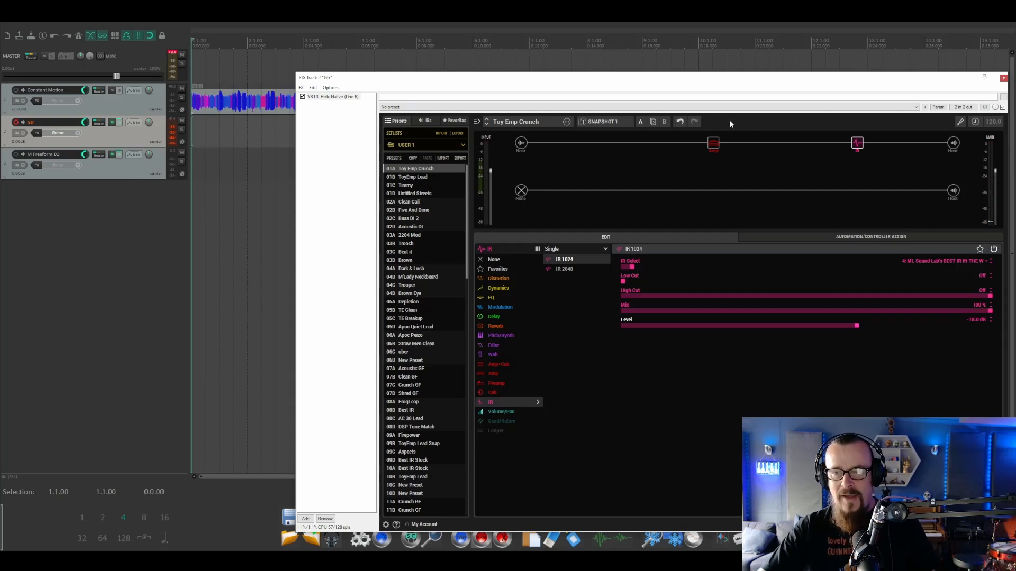
pyautogui.click(709, 146)
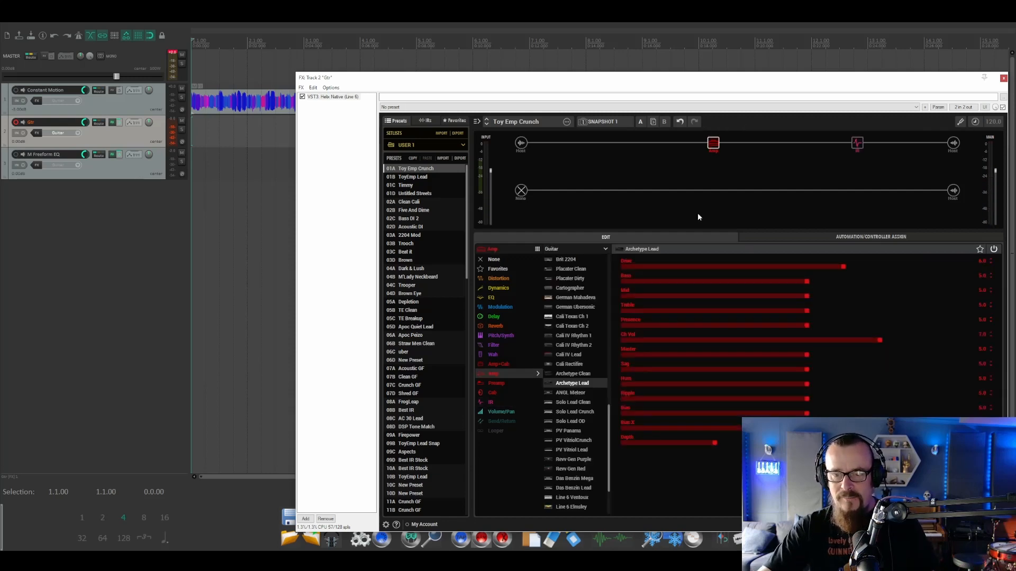
pyautogui.click(860, 145)
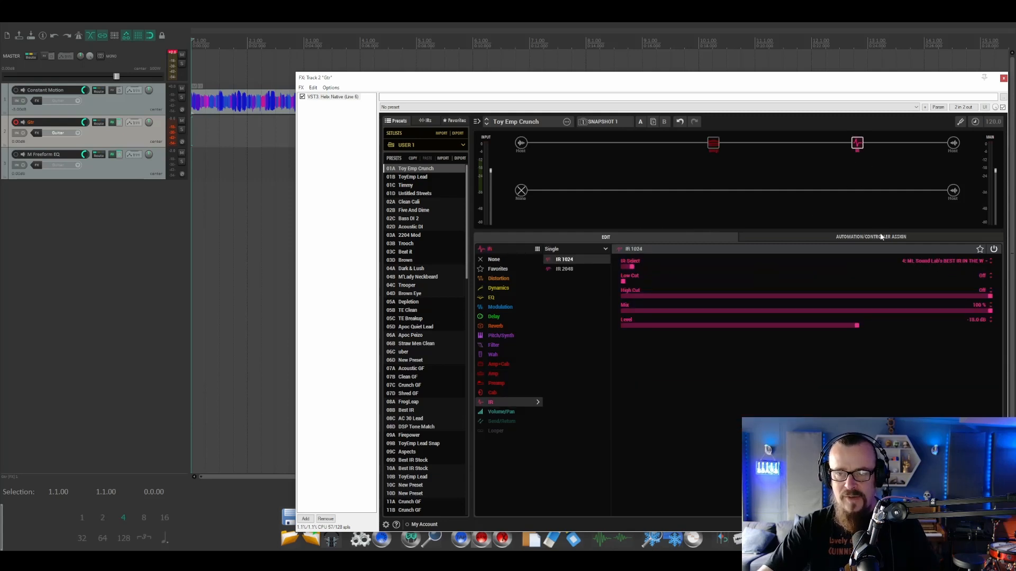
pyautogui.click(715, 146)
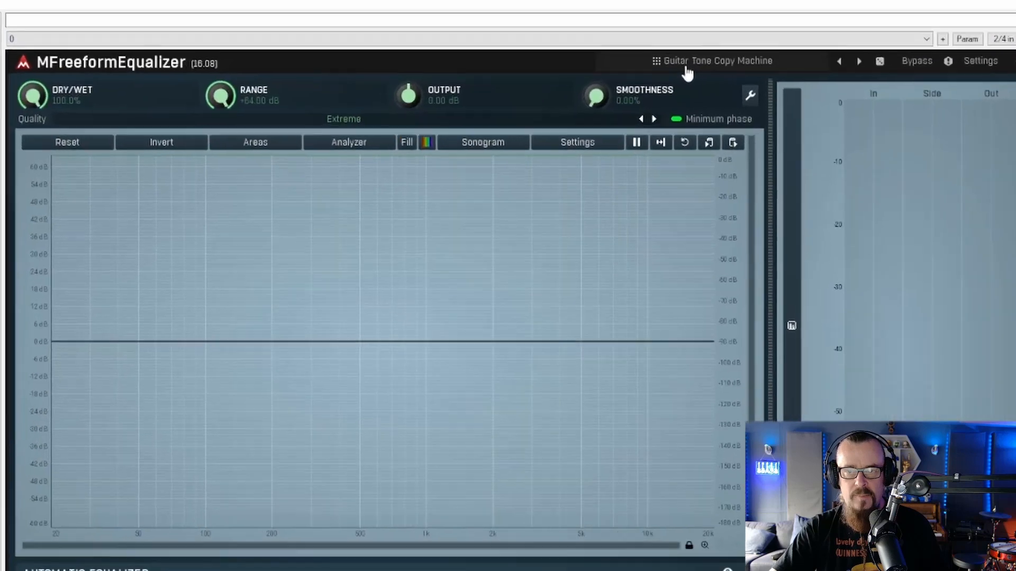
# Review the Guitar Tone Copy Machine entry in the MFreeformEqualizer preset list and the equalizer's analyzer settings.
pyautogui.click(629, 113)
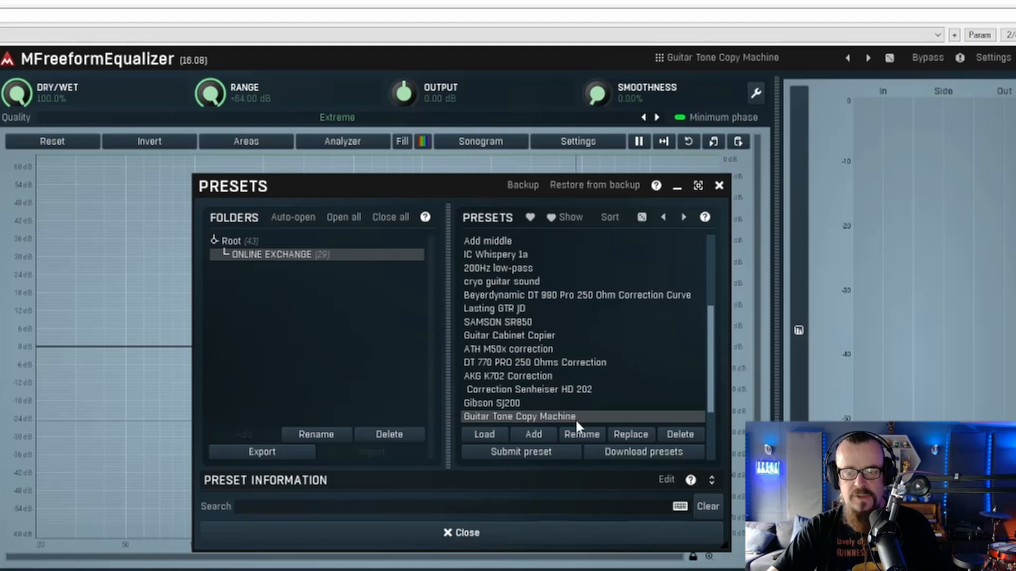
pyautogui.click(469, 534)
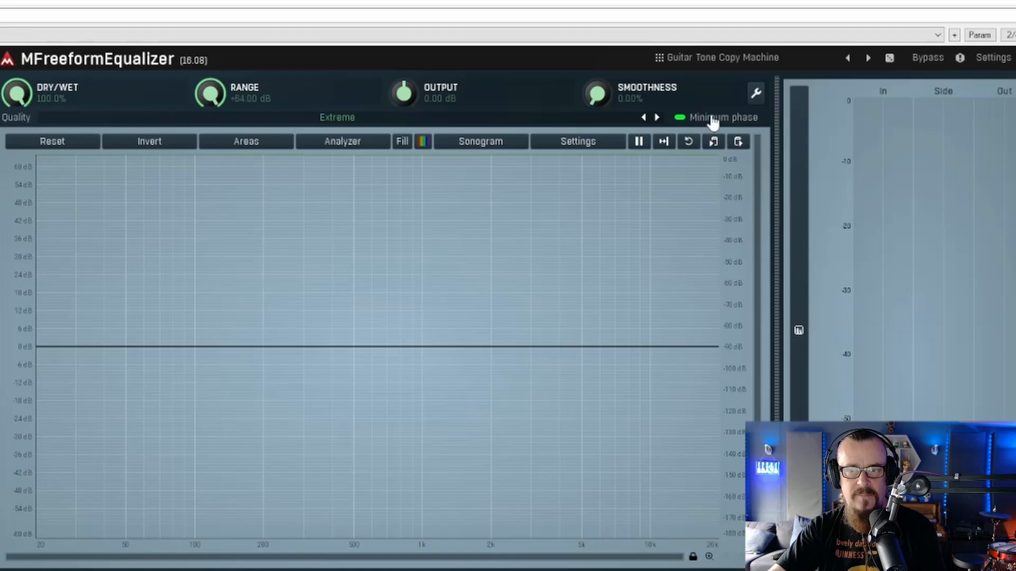
pyautogui.click(580, 144)
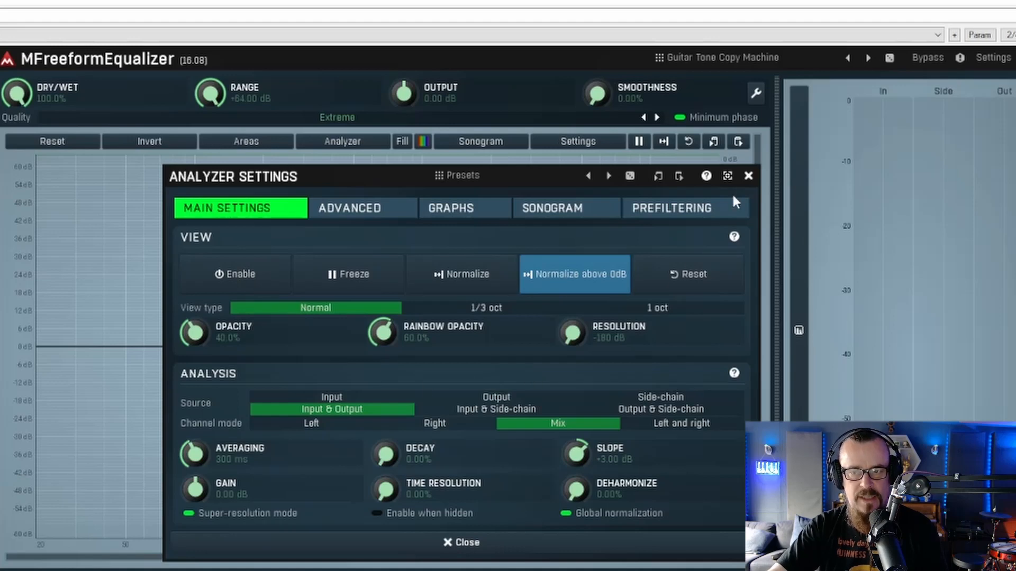
pyautogui.click(749, 178)
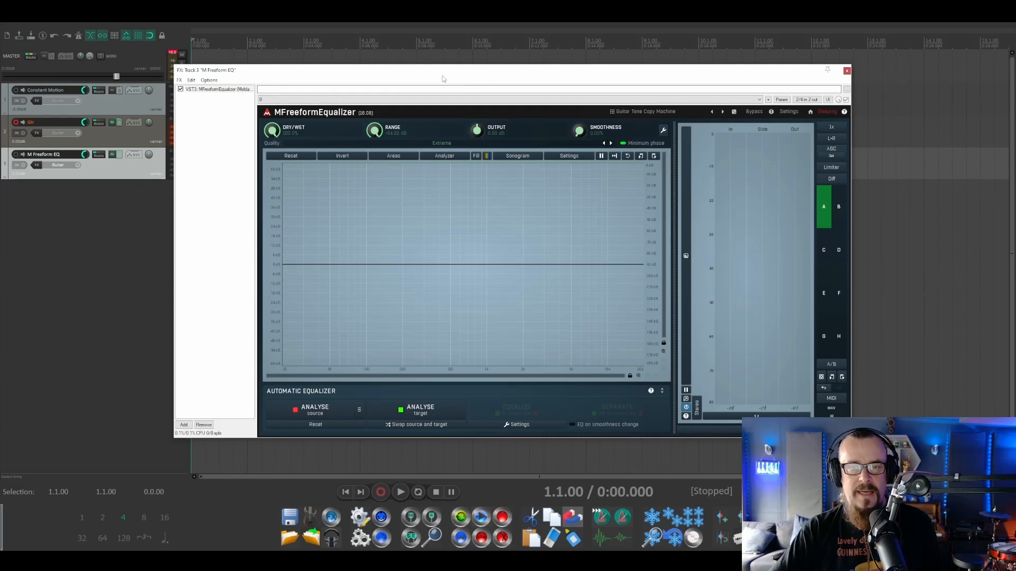
# Move the M Freeform EQ track above the others, nest Constant Motion inside it, and mute the guitar track.
pyautogui.moveTo(433, 74); pyautogui.dragTo(548, 104)
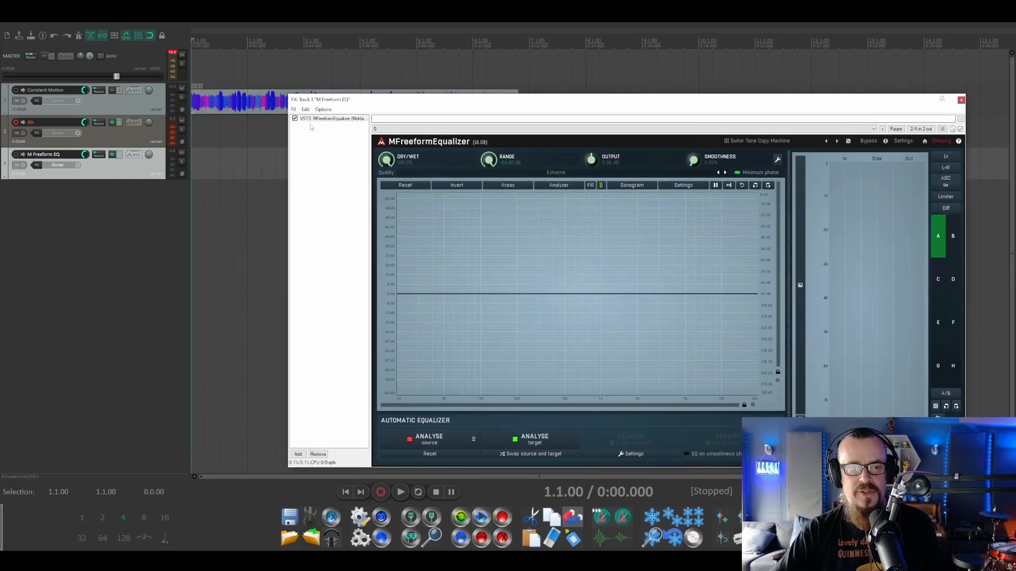
pyautogui.moveTo(118, 174); pyautogui.dragTo(107, 72)
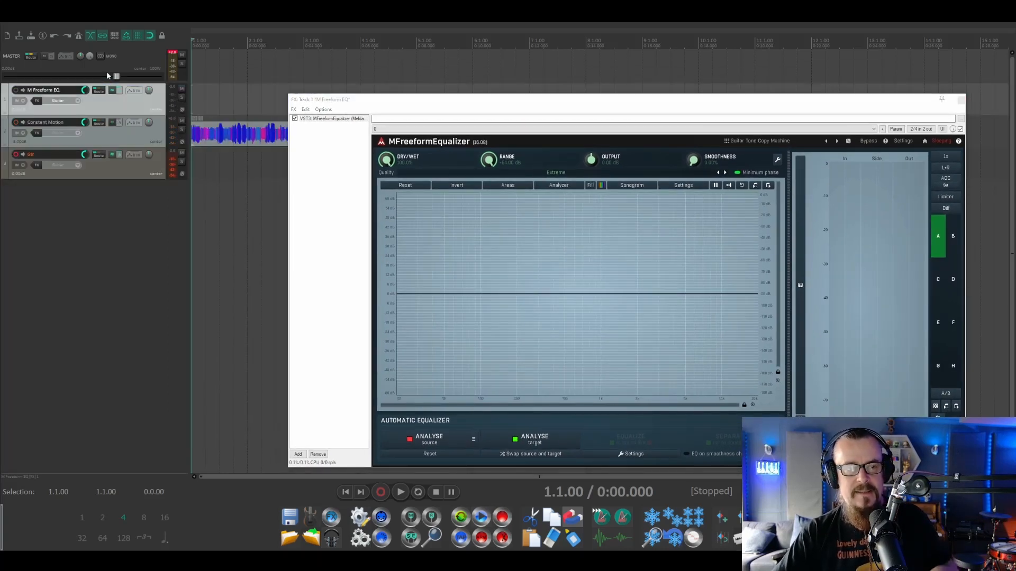
pyautogui.moveTo(111, 138); pyautogui.dragTo(112, 100)
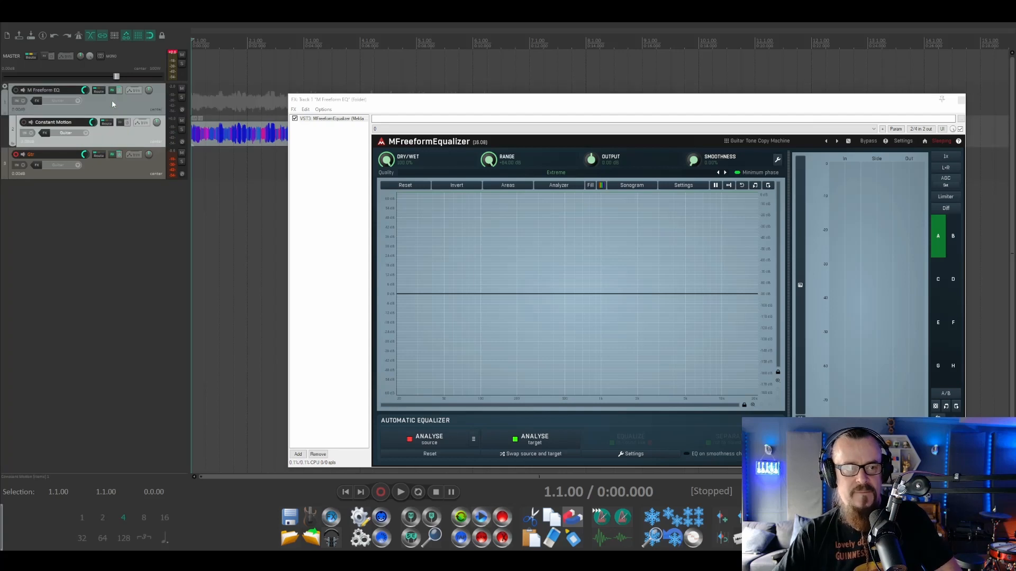
pyautogui.click(182, 153)
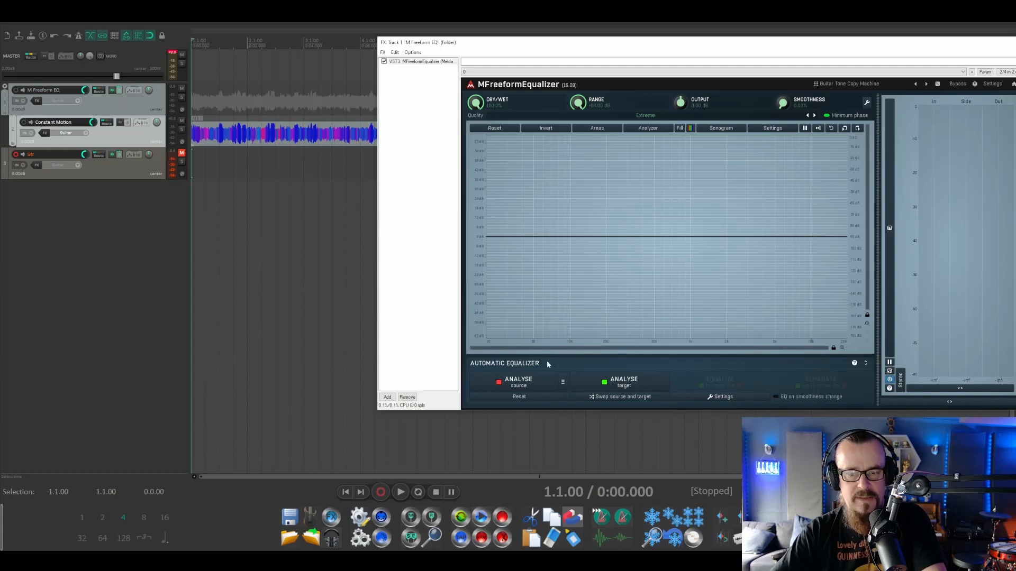
# Analyse the Constant Motion clip as the automatic equalizer's source during playback.
pyautogui.click(523, 388)
pyautogui.press('space')
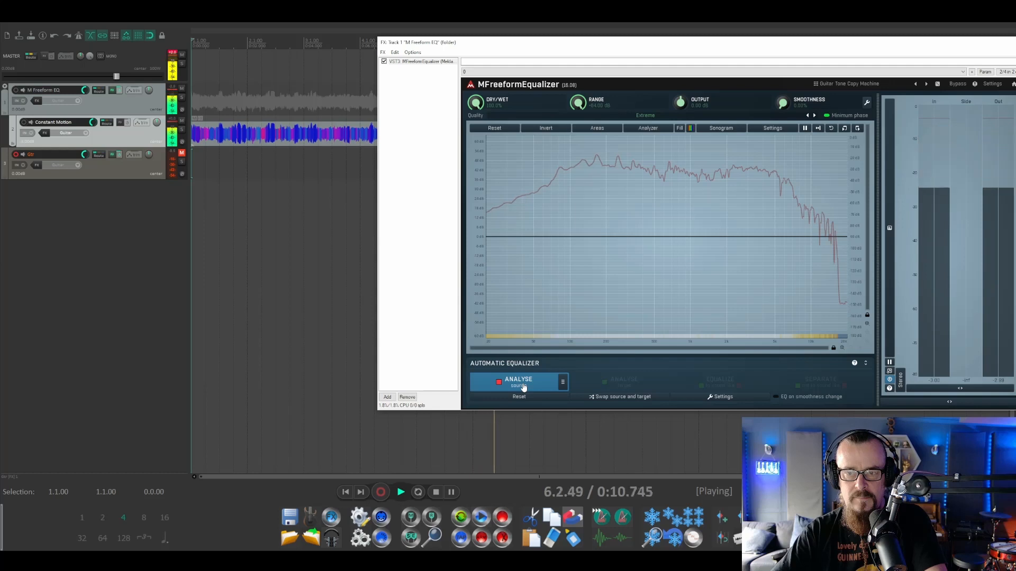
pyautogui.click(519, 382)
pyautogui.press('space')
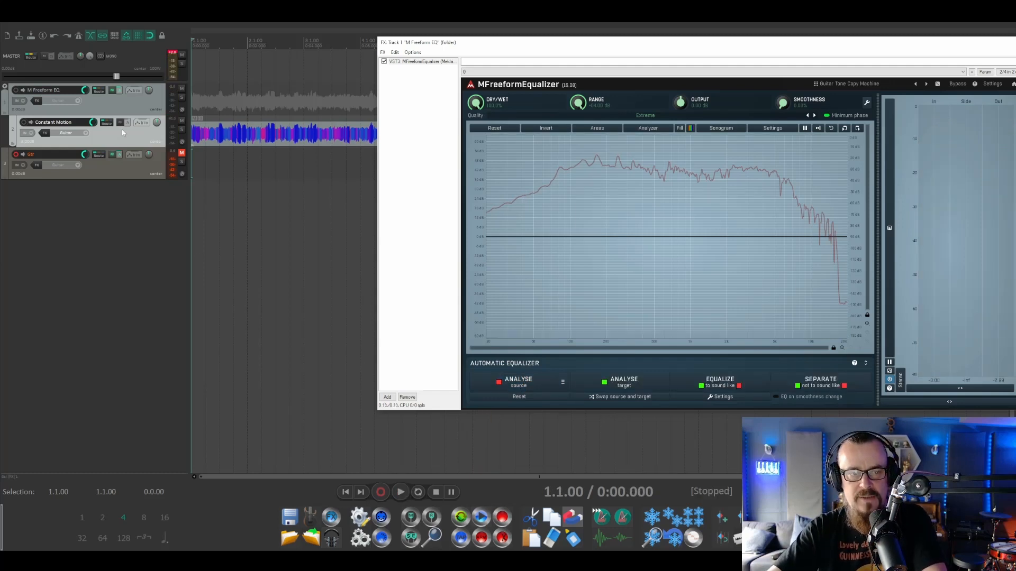
# Take Constant Motion out of the M Freeform EQ folder, then nest the guitar track there and unmute it.
pyautogui.moveTo(121, 136); pyautogui.dragTo(107, 80)
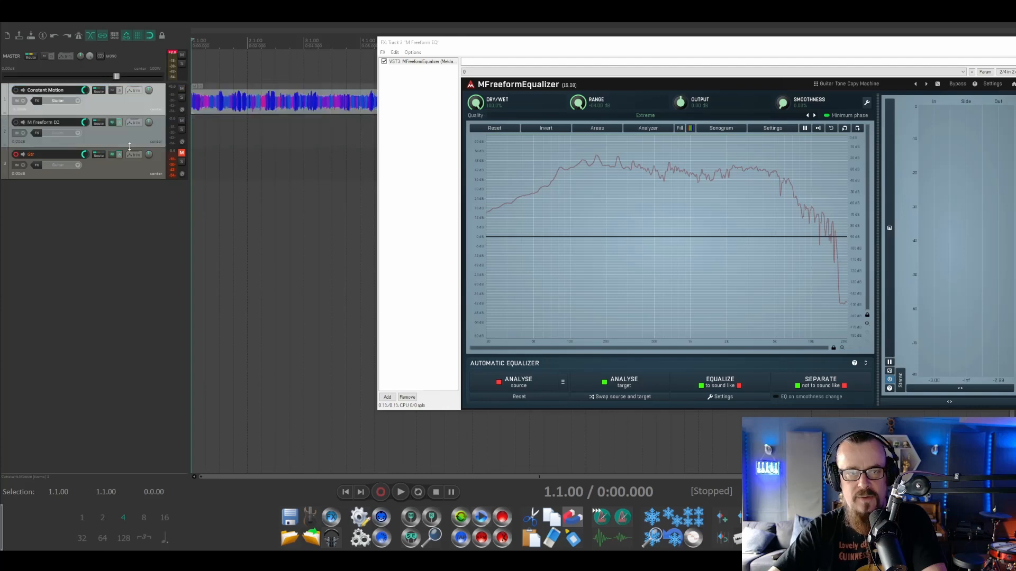
pyautogui.moveTo(116, 167); pyautogui.dragTo(128, 134)
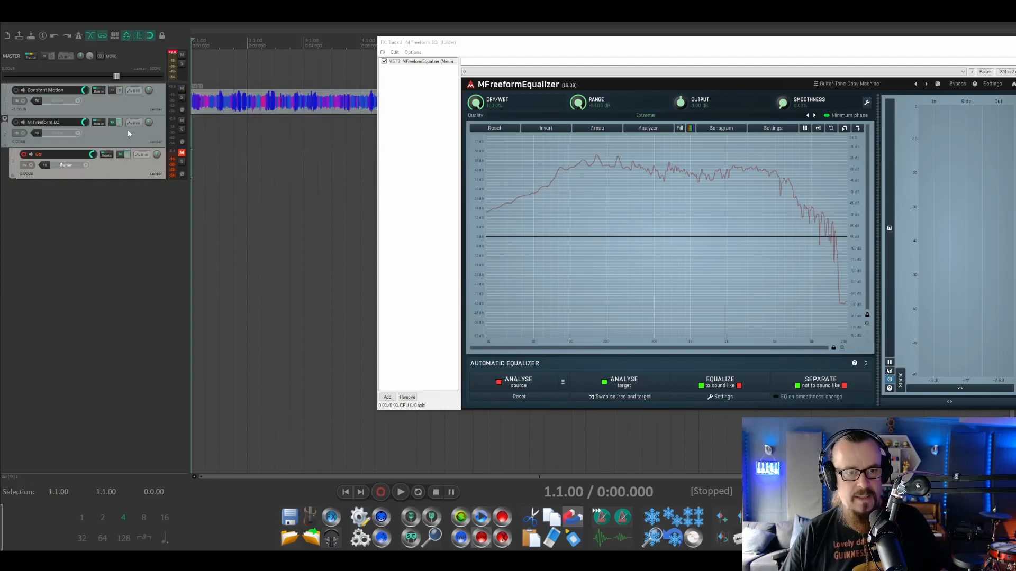
pyautogui.click(181, 154)
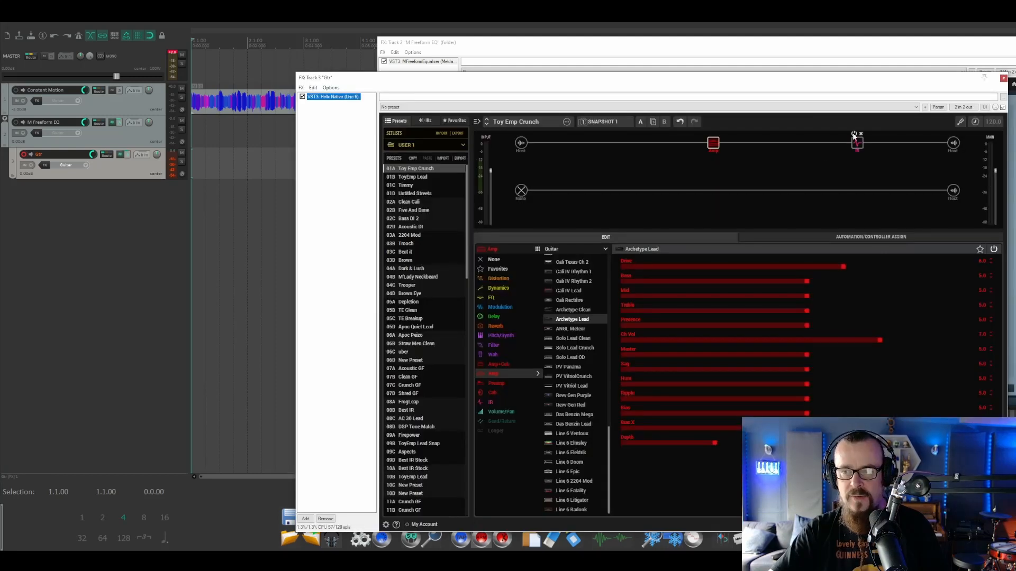
# Bypass the IR block in the guitar track's Helix Native preset and mute the Constant Motion track.
pyautogui.click(853, 135)
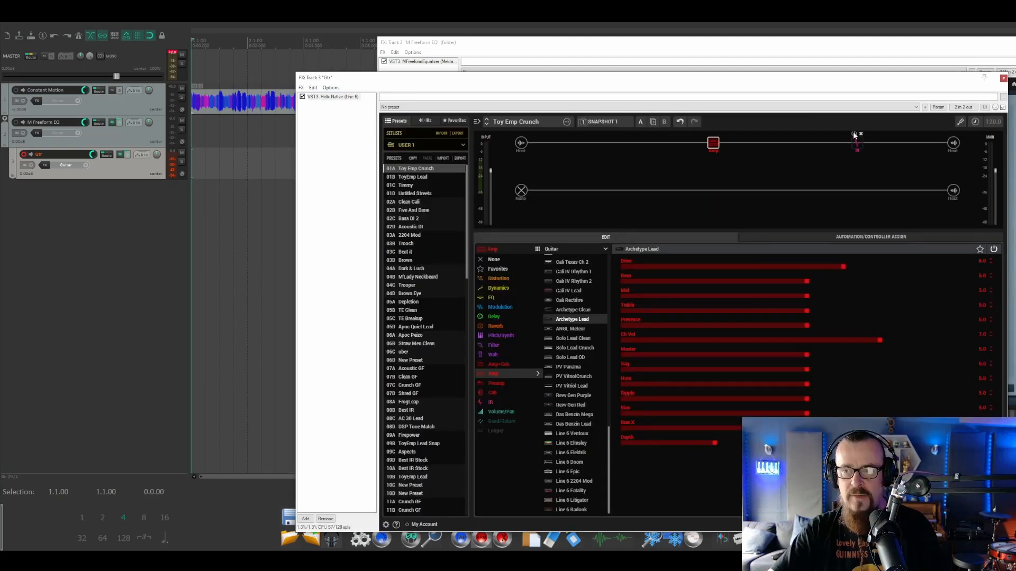
pyautogui.click(1003, 78)
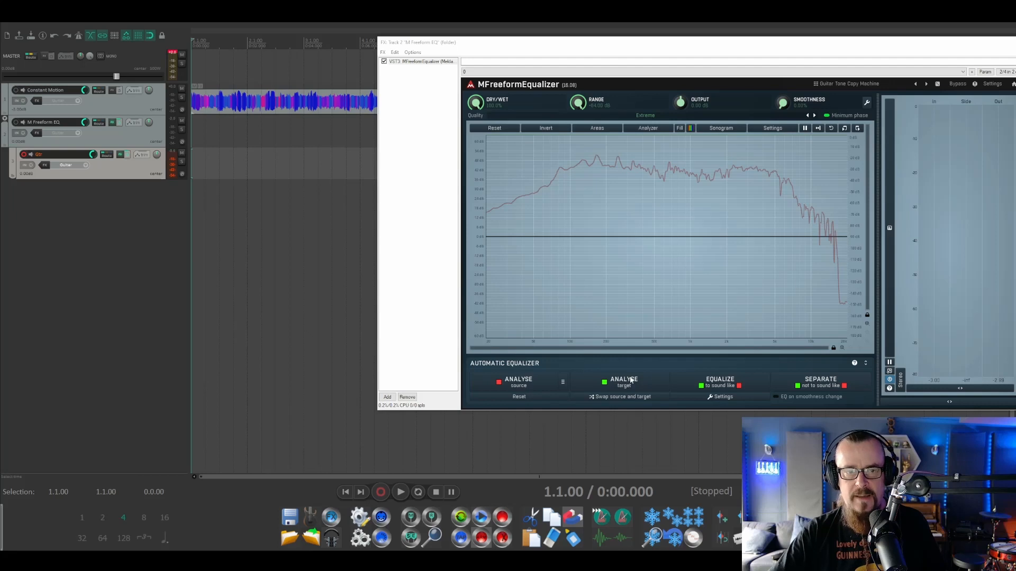
pyautogui.click(181, 89)
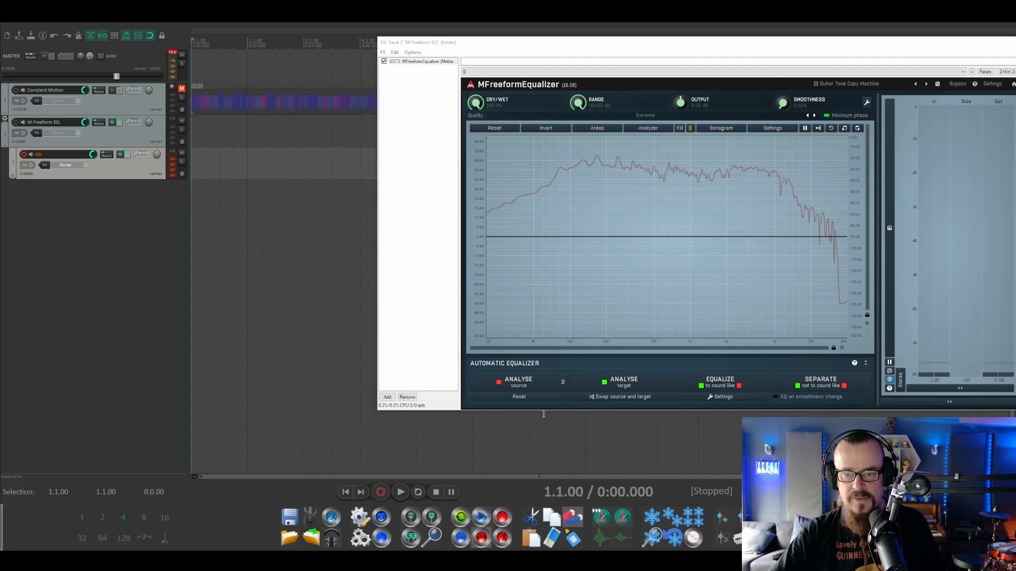
# Analyse the live guitar signal as the target and equalize it to sound like the source.
pyautogui.click(619, 389)
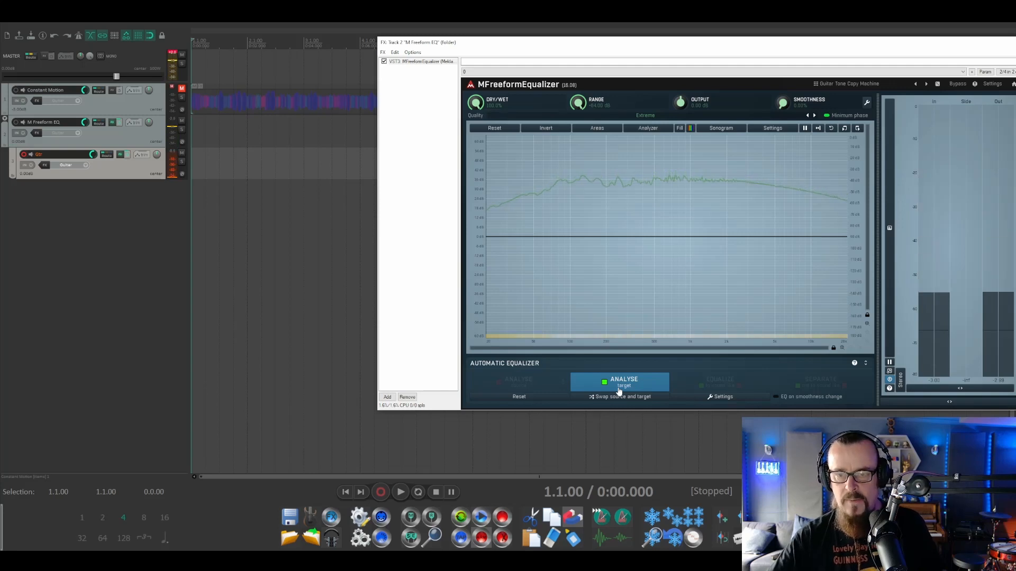
pyautogui.click(619, 392)
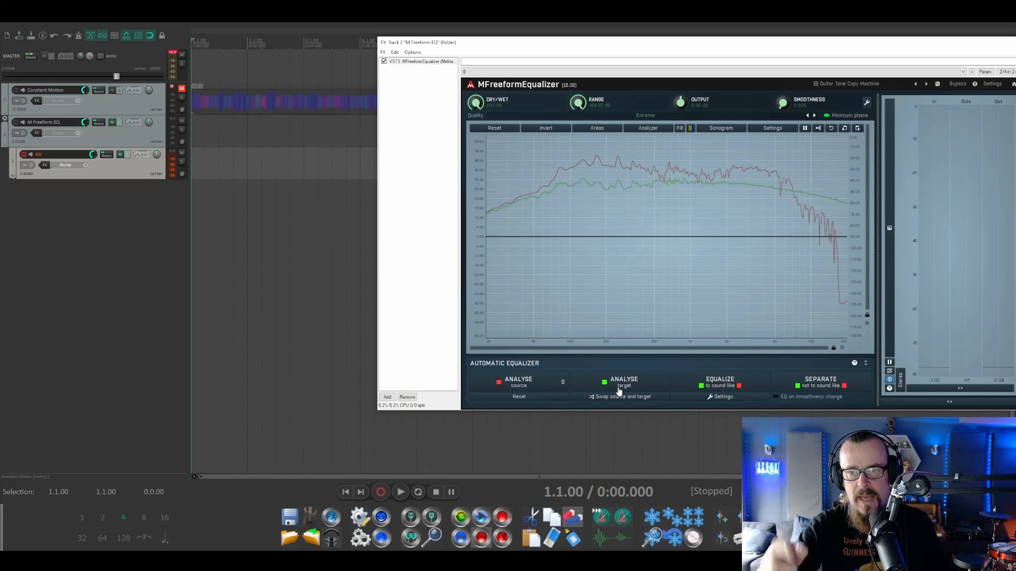
pyautogui.click(716, 387)
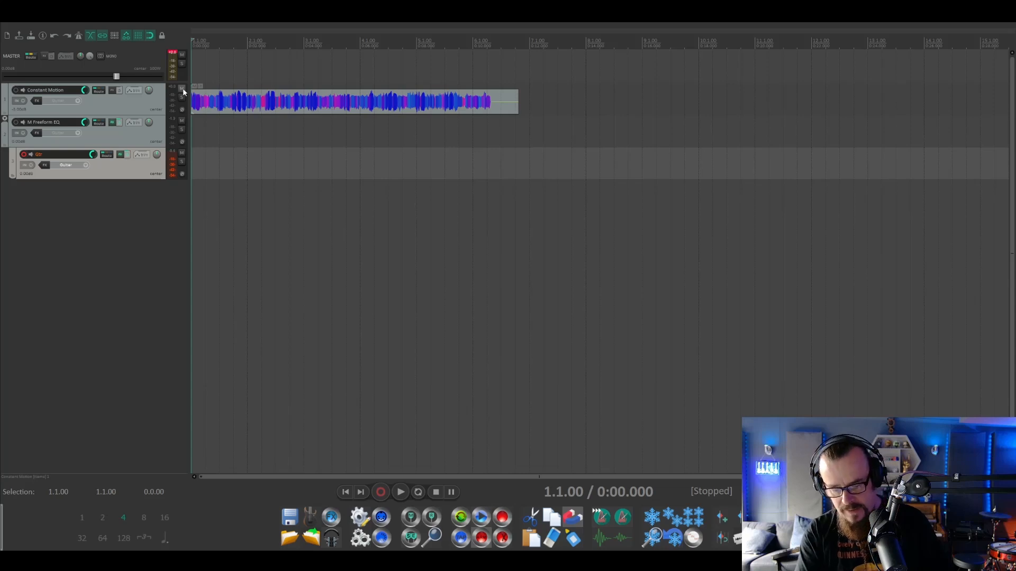
# Record a guitar take on the armed guitar track from the project start alongside Constant Motion.
pyautogui.hotkey('ctrl', 'r')
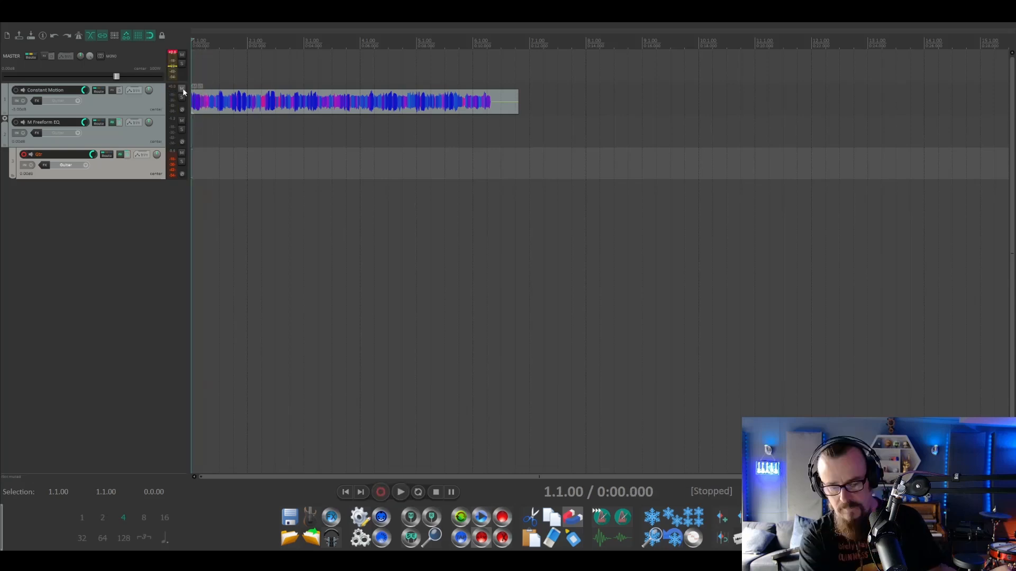
pyautogui.hotkey('ctrl', 'r')
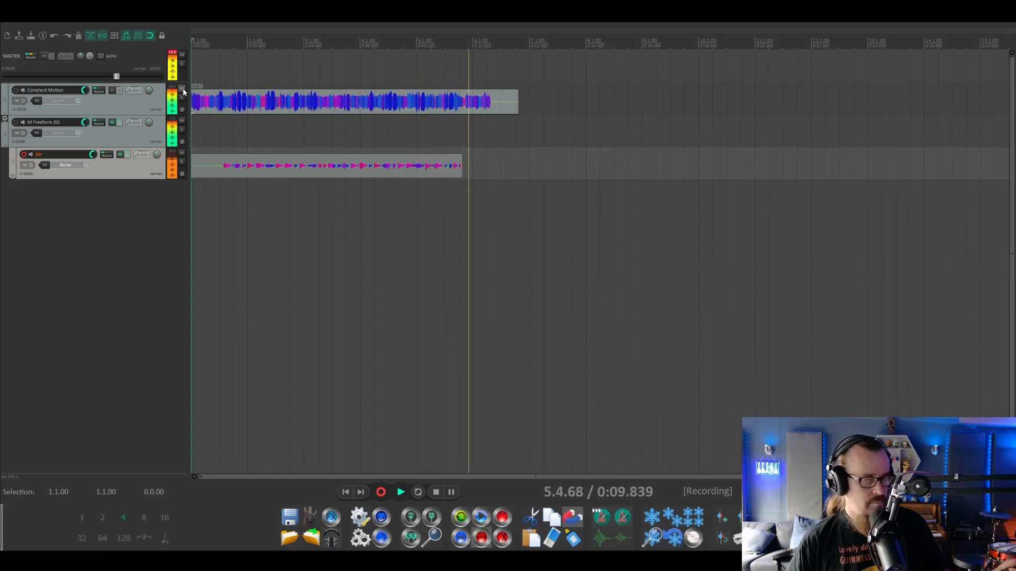
pyautogui.press('space')
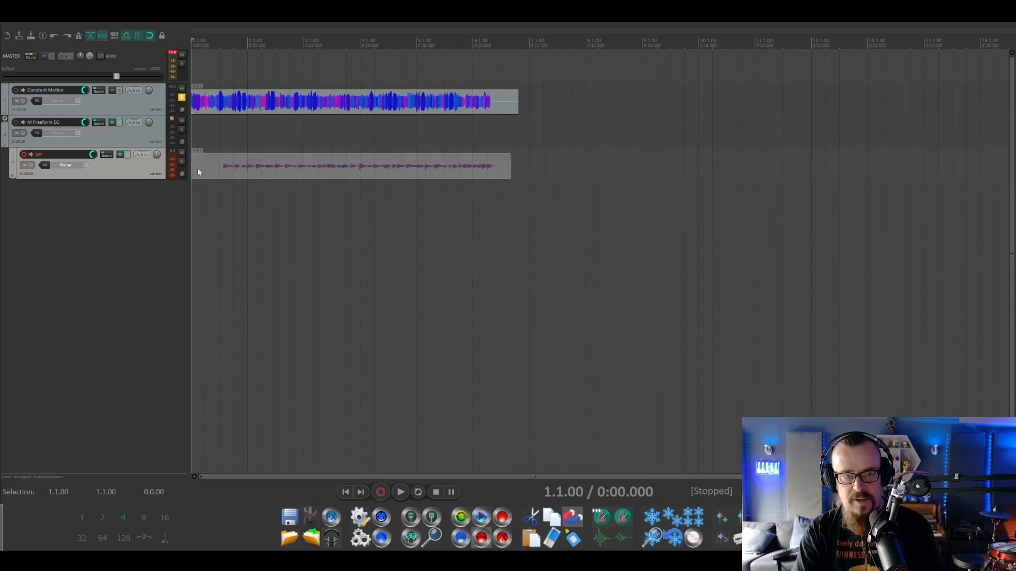
# Compare the guitar take with Constant Motion by alternately soloing the two tracks during playback.
pyautogui.press('space')
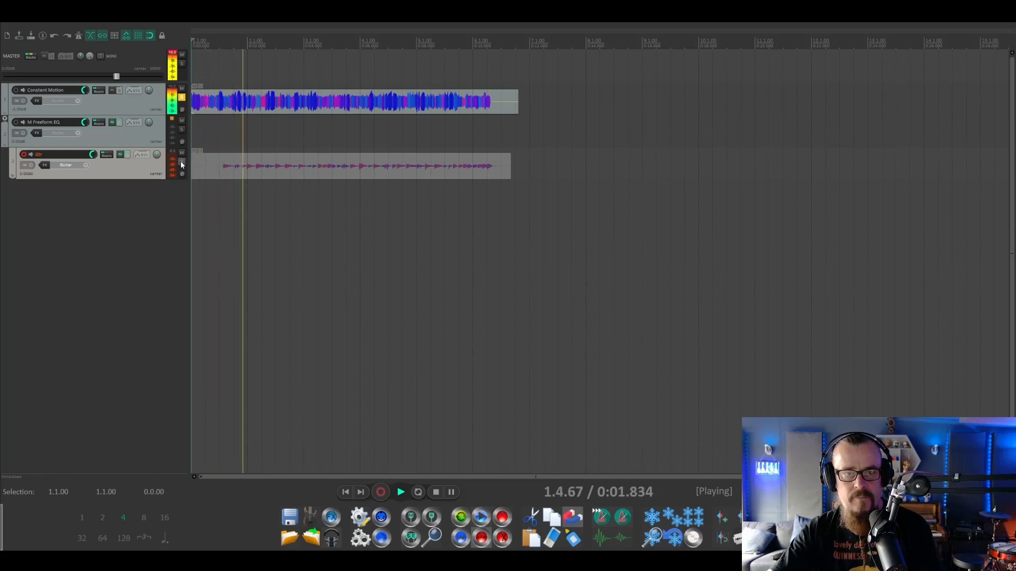
pyautogui.click(182, 162)
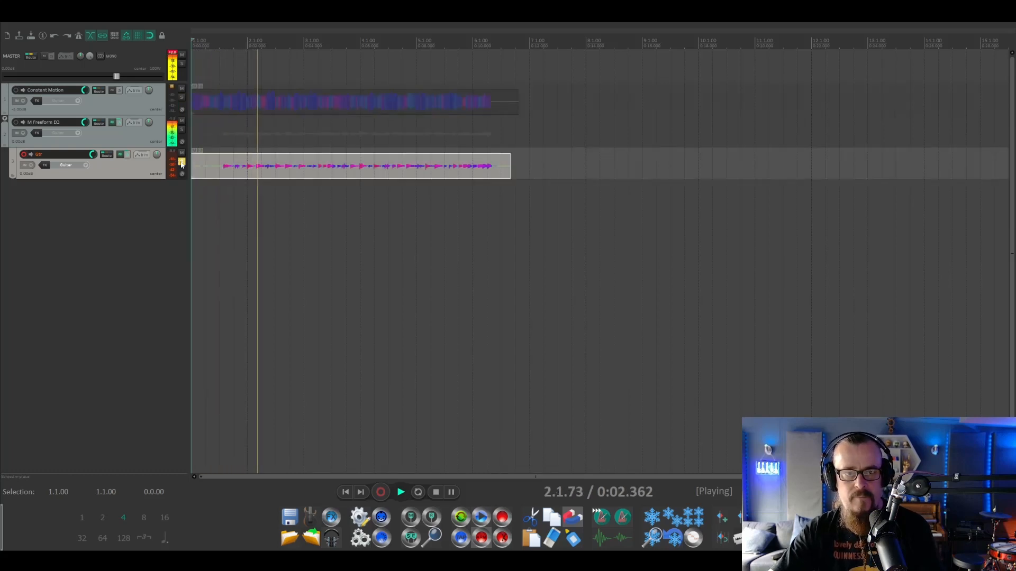
pyautogui.click(182, 98)
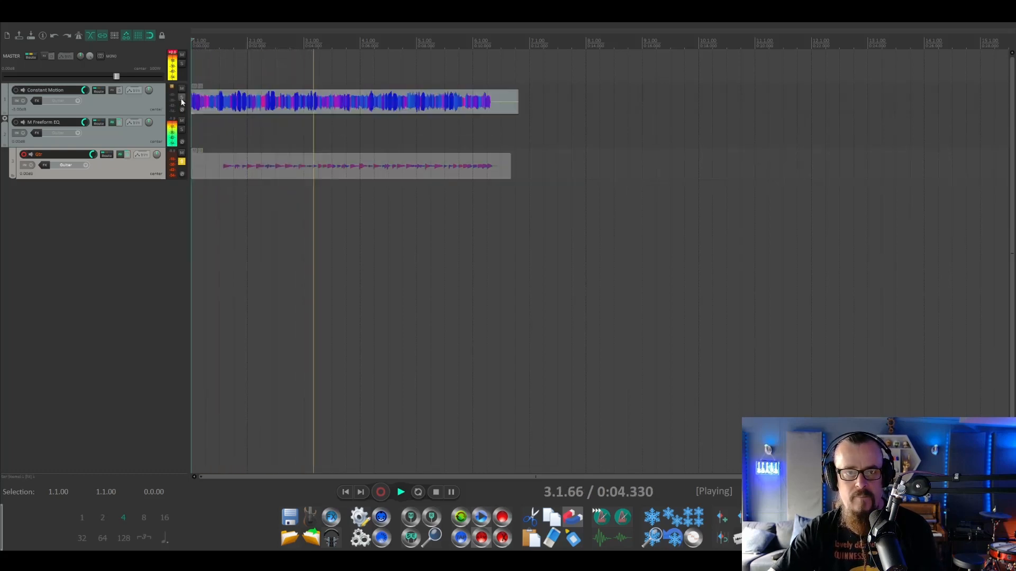
pyautogui.click(182, 162)
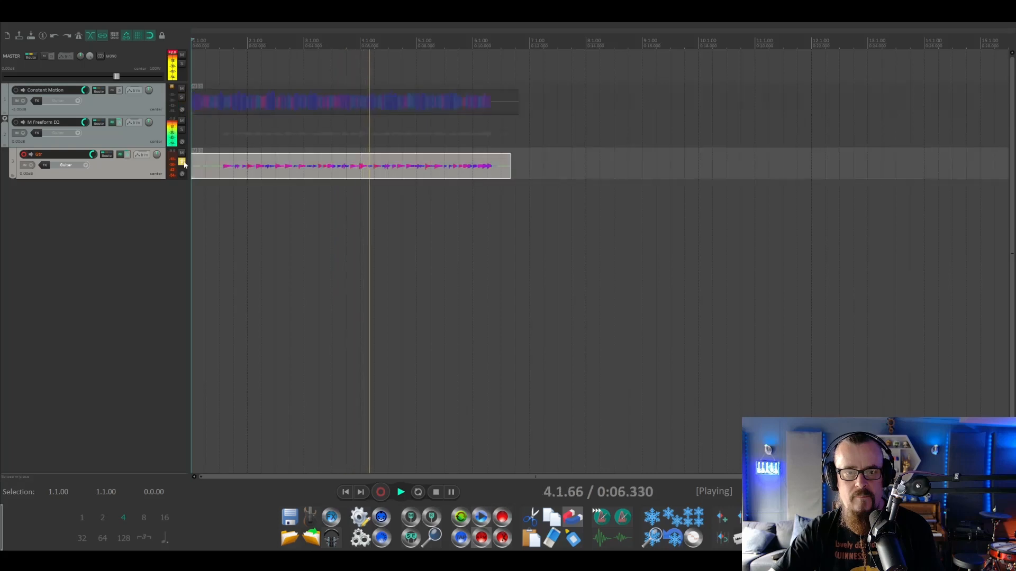
pyautogui.click(182, 98)
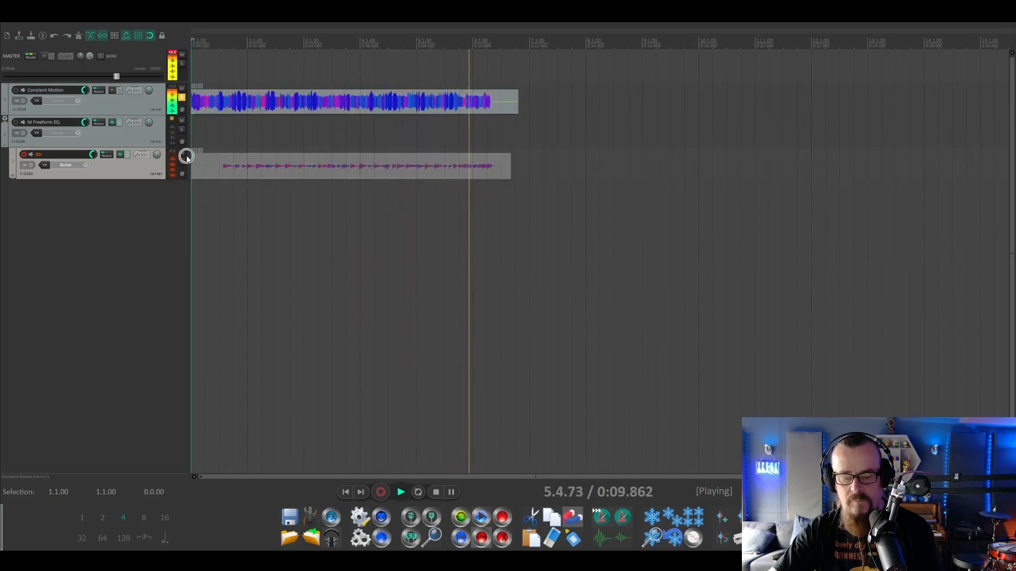
pyautogui.press('space')
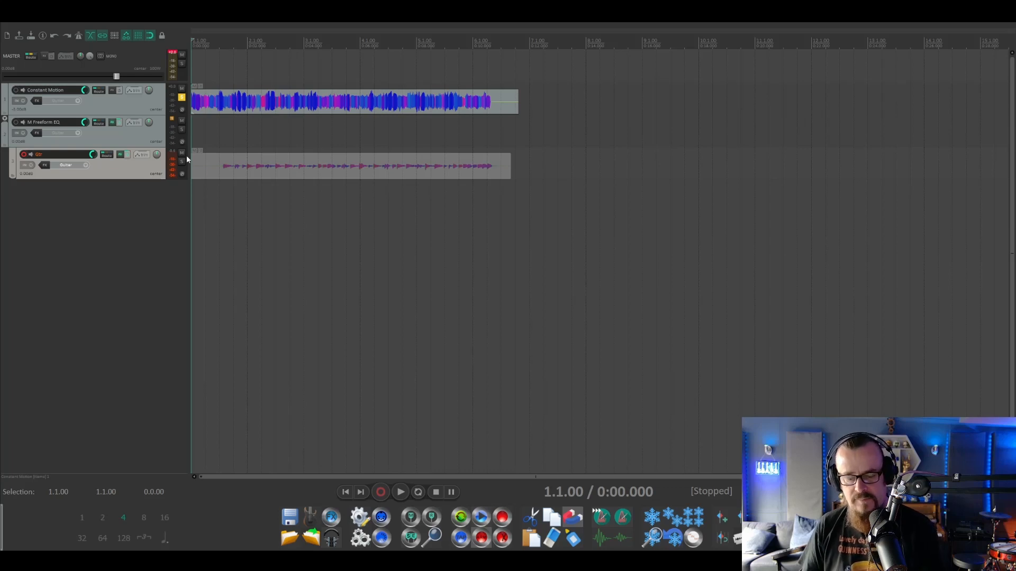
pyautogui.press('space')
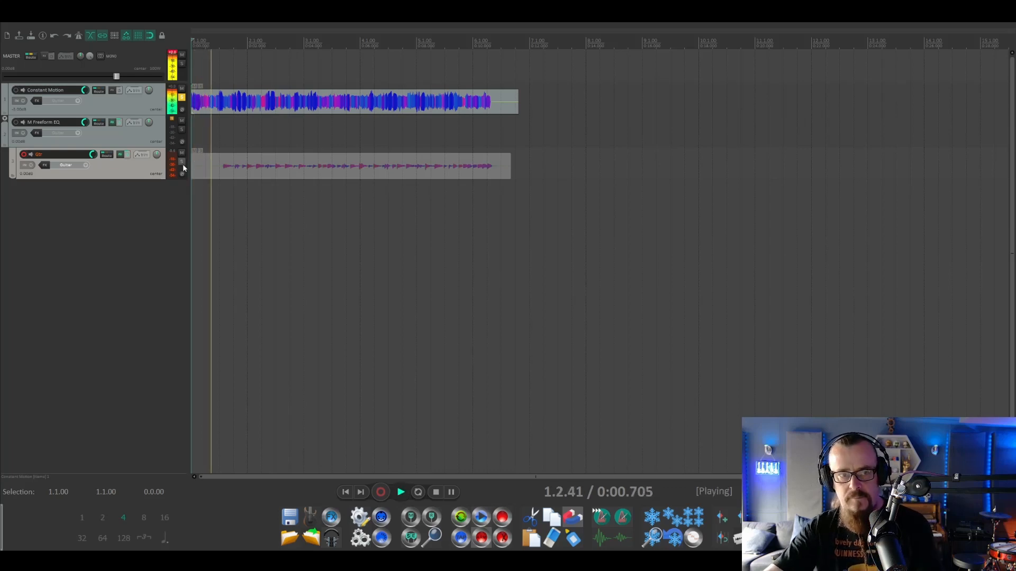
pyautogui.click(180, 162)
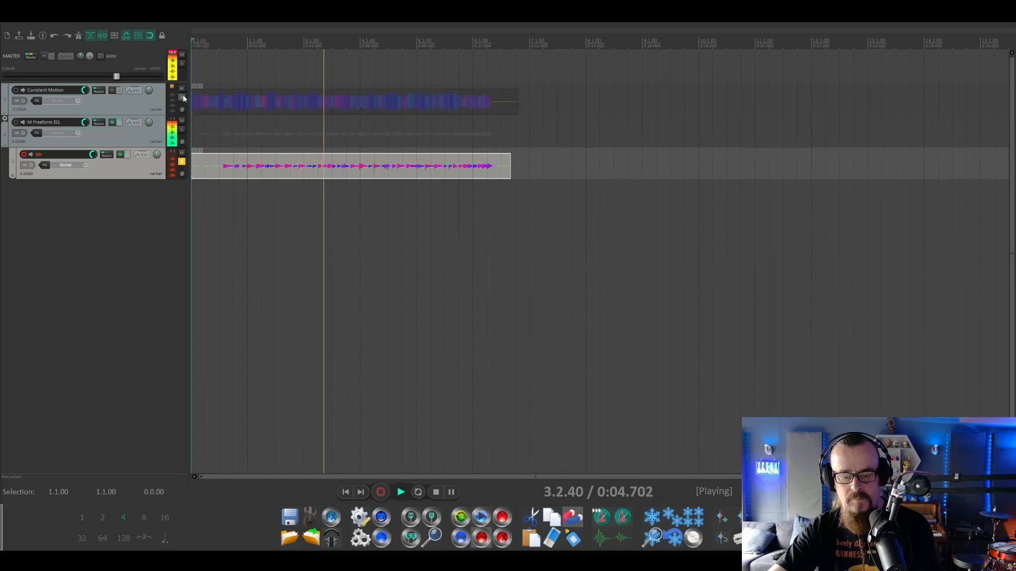
pyautogui.press('space')
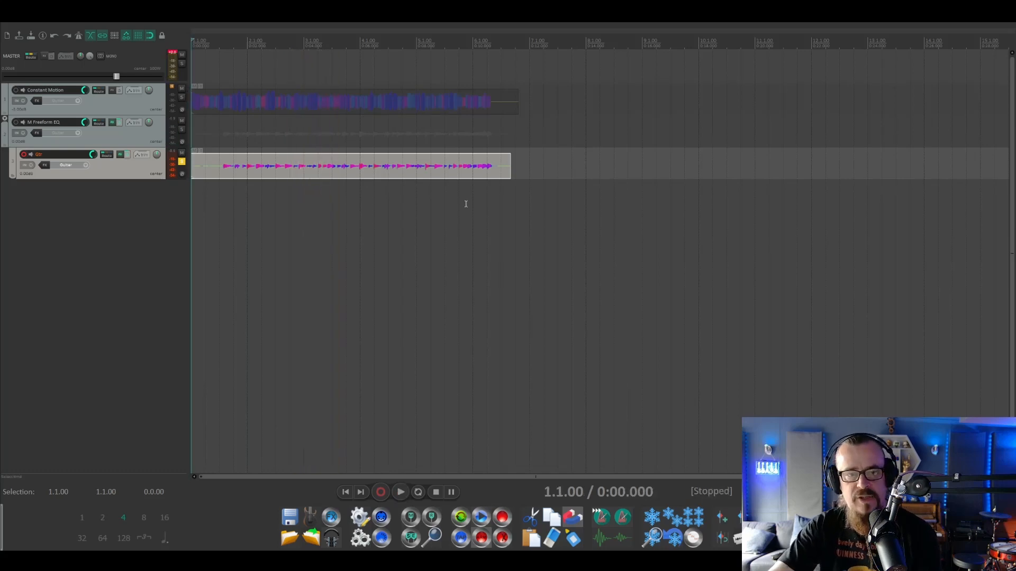
# Generate an impulse response of the matched EQ curve from the M Freeform EQ track, saved on the Desktop as Constant Motion.
pyautogui.click(184, 163)
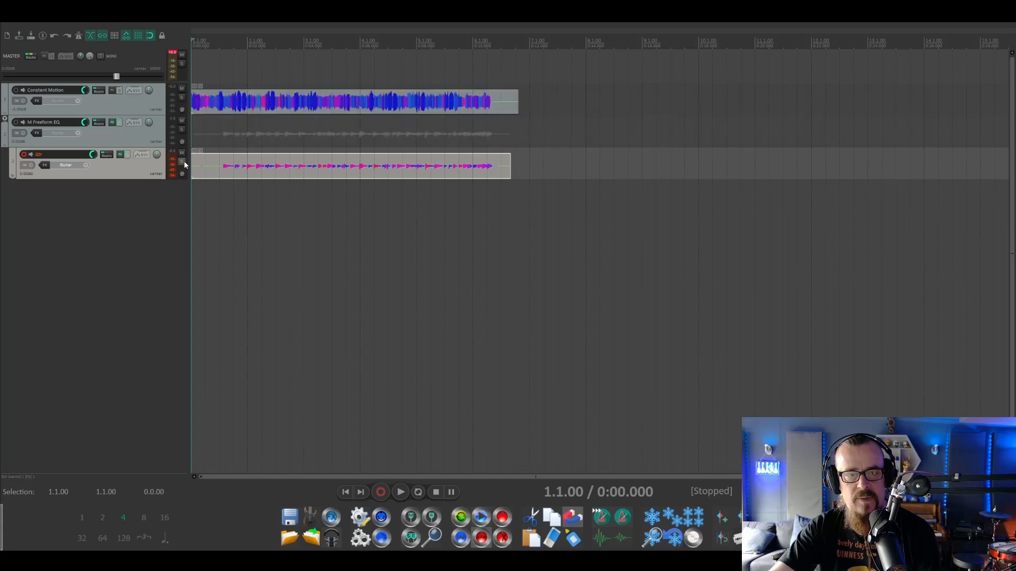
pyautogui.click(122, 146)
pyautogui.click(112, 123)
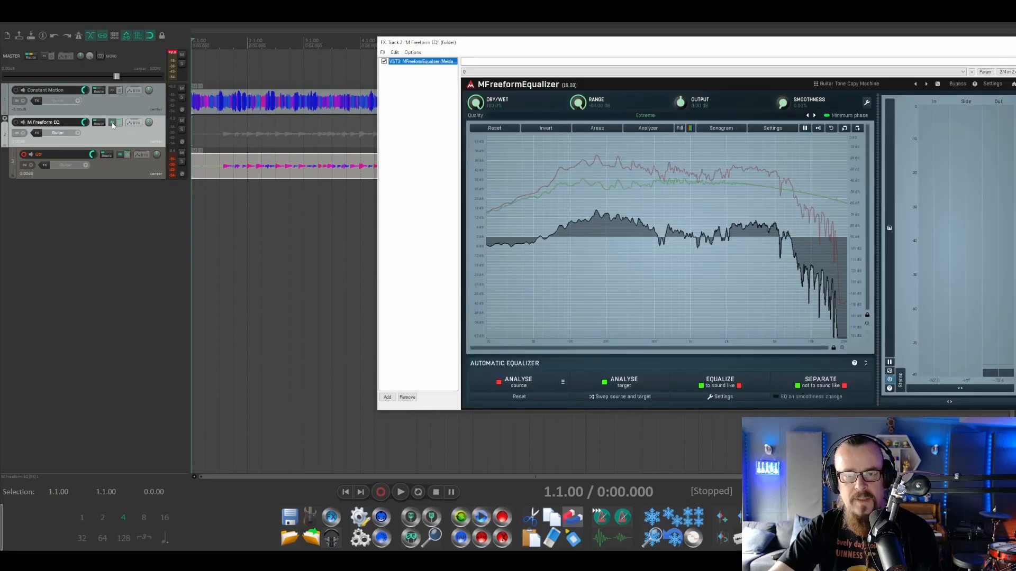
pyautogui.moveTo(725, 44); pyautogui.dragTo(523, 48)
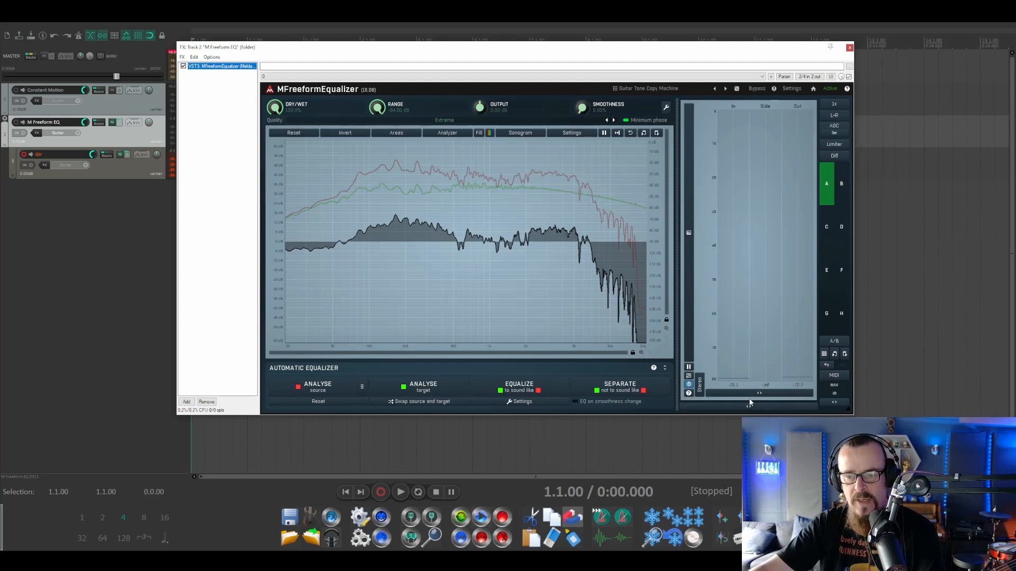
pyautogui.click(834, 403)
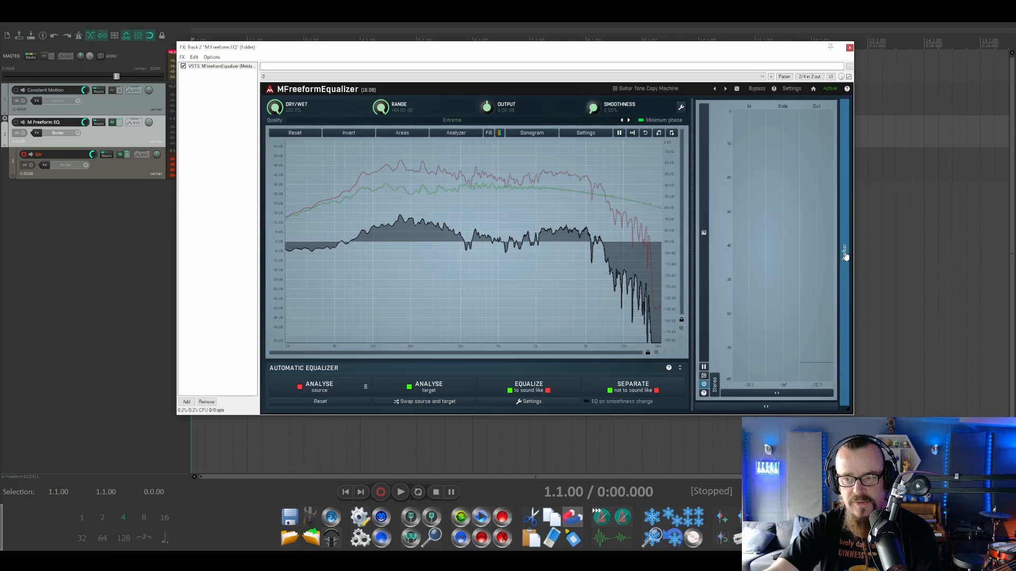
pyautogui.click(846, 256)
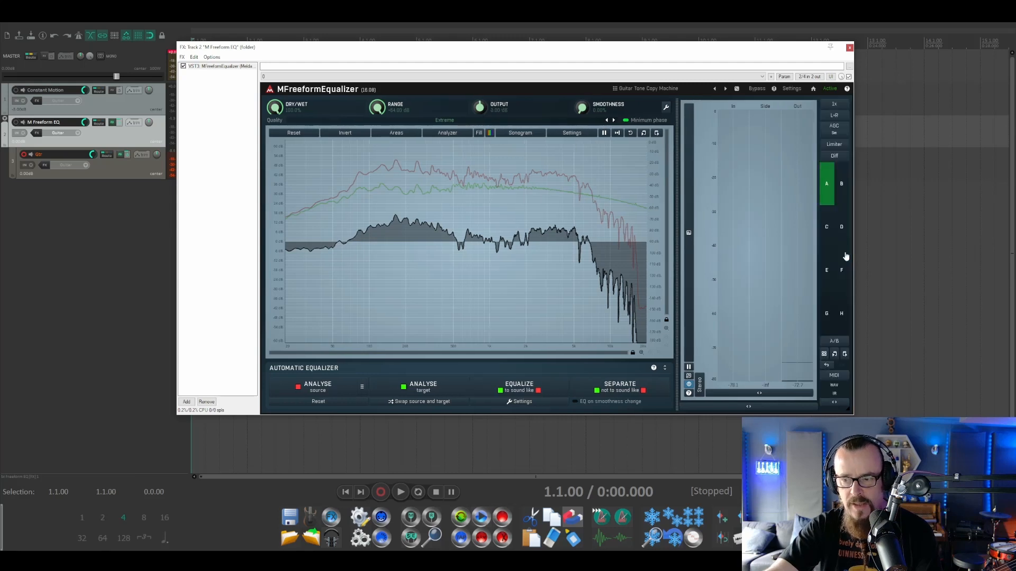
pyautogui.click(837, 395)
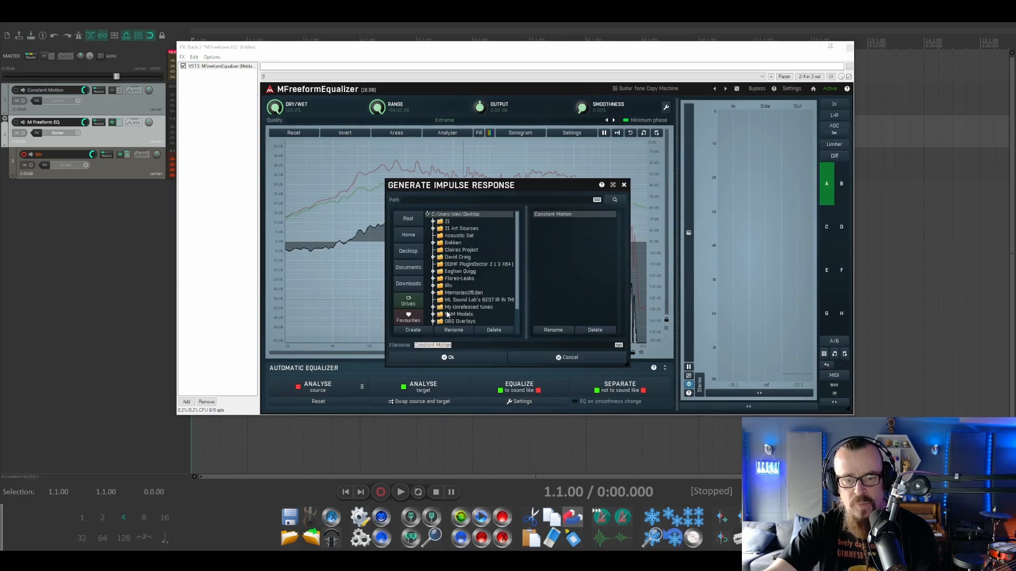
pyautogui.click(475, 360)
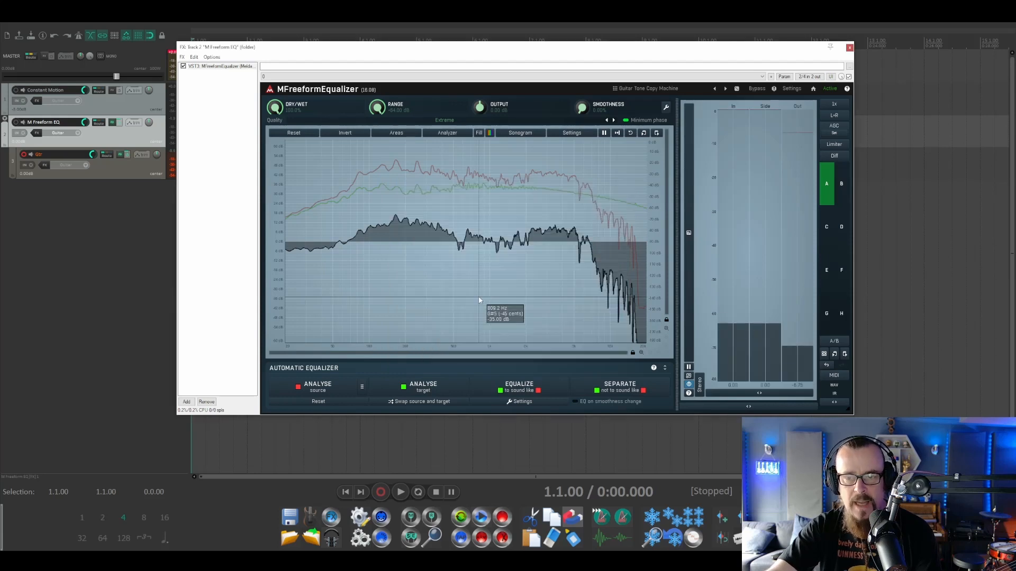
pyautogui.click(849, 48)
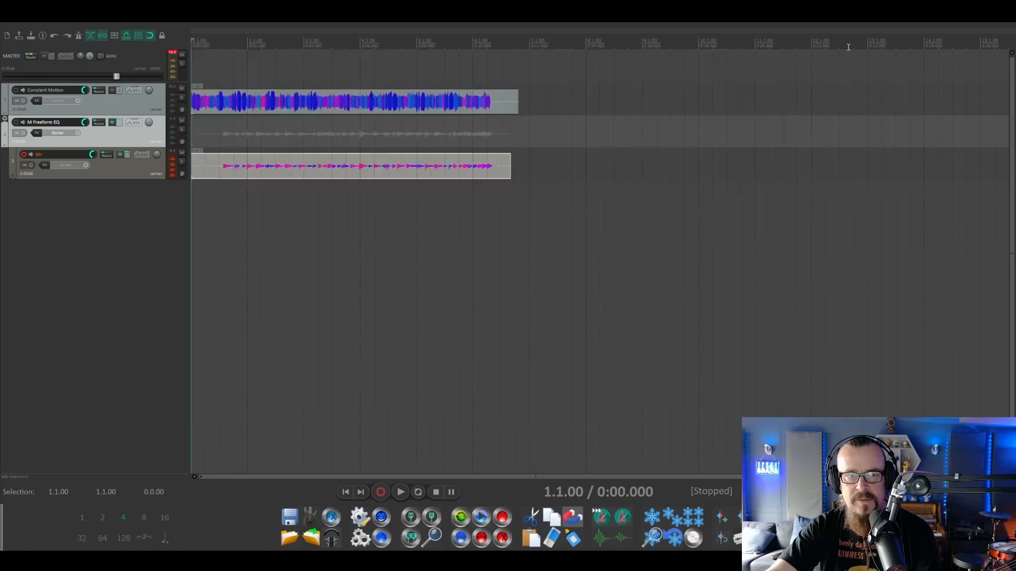
# Import the Constant Motion impulse response into empty IR slot 15 of the guitar track's Helix Native.
pyautogui.click(108, 176)
pyautogui.click(120, 155)
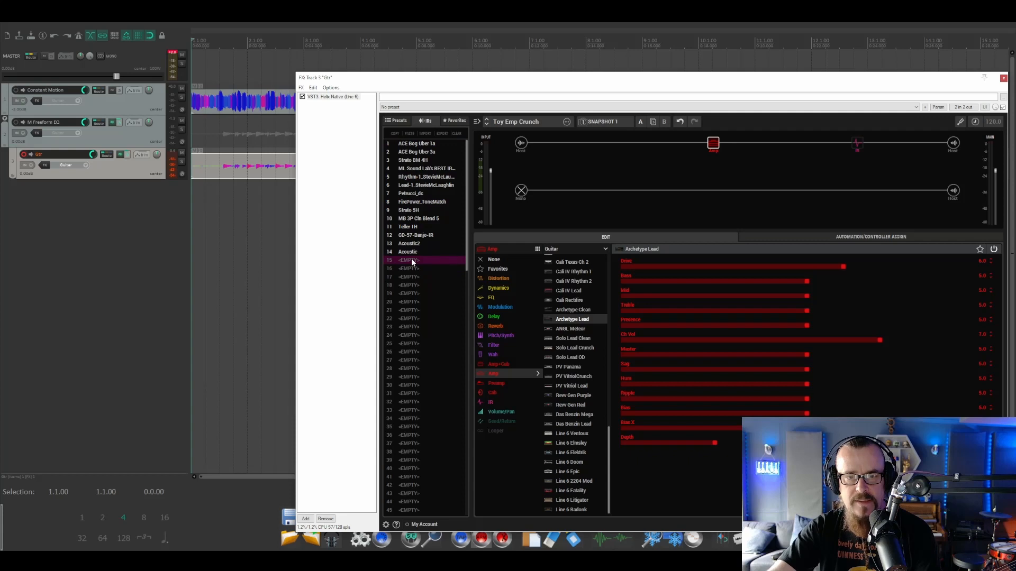
pyautogui.click(412, 263)
pyautogui.click(425, 134)
pyautogui.moveTo(512, 142); pyautogui.dragTo(512, 198)
pyautogui.doubleClick(442, 198)
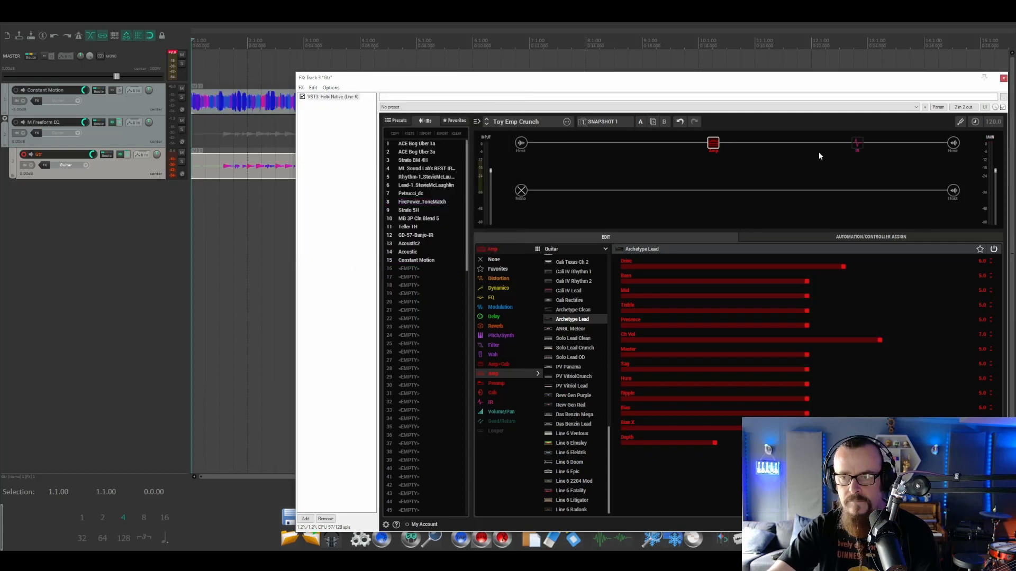
# Enable the Toy Emp Crunch preset's IR block with IR 15: Constant Motion selected and its level set to 0.0 dB.
pyautogui.click(401, 121)
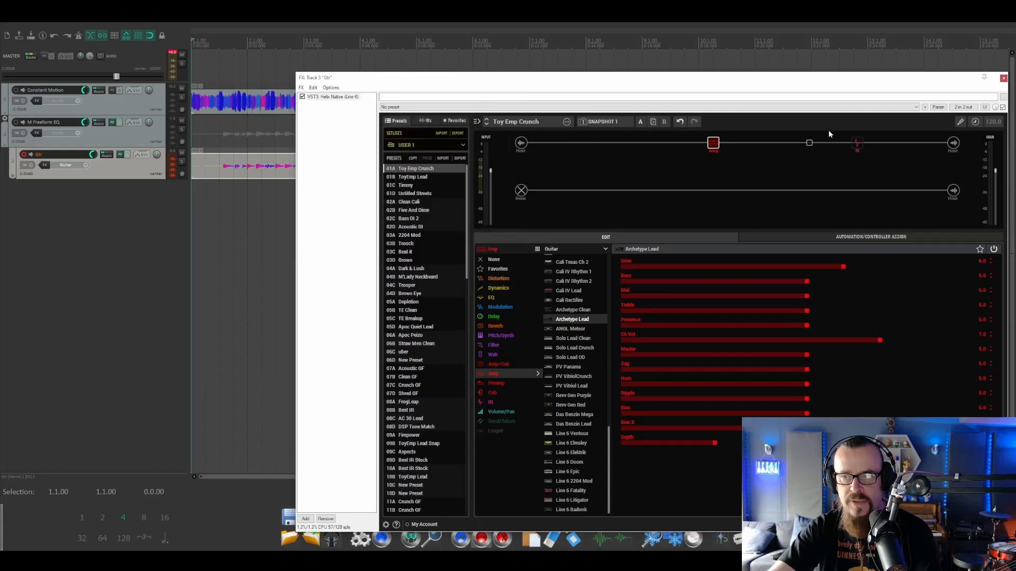
pyautogui.click(857, 142)
pyautogui.click(945, 261)
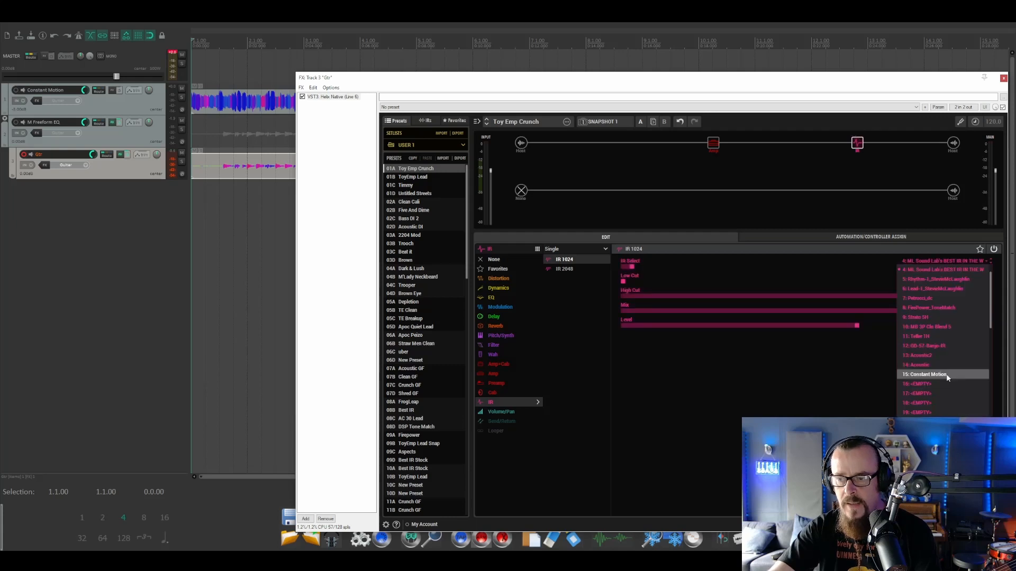
pyautogui.click(948, 375)
pyautogui.doubleClick(977, 319)
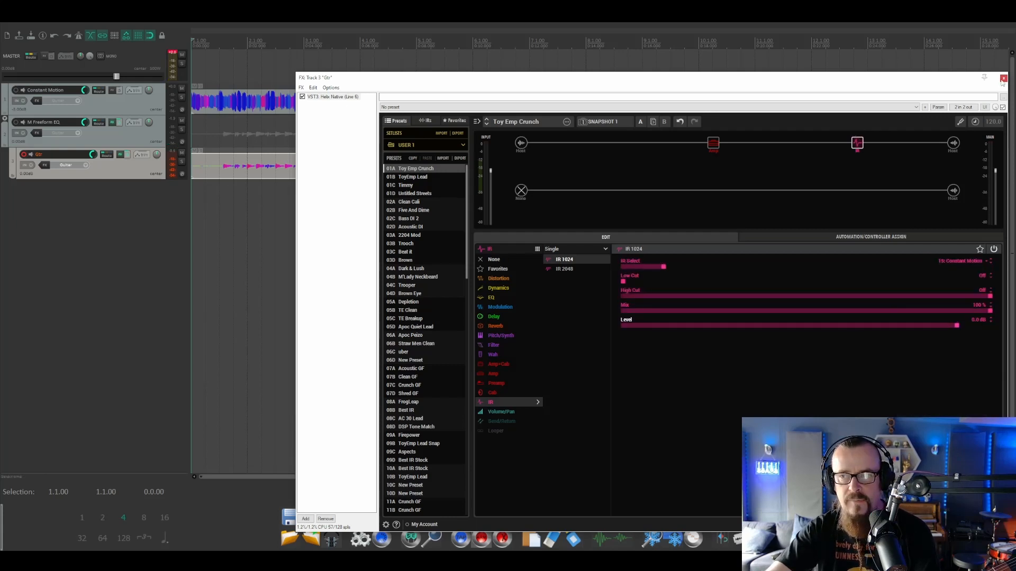
pyautogui.press('Escape')
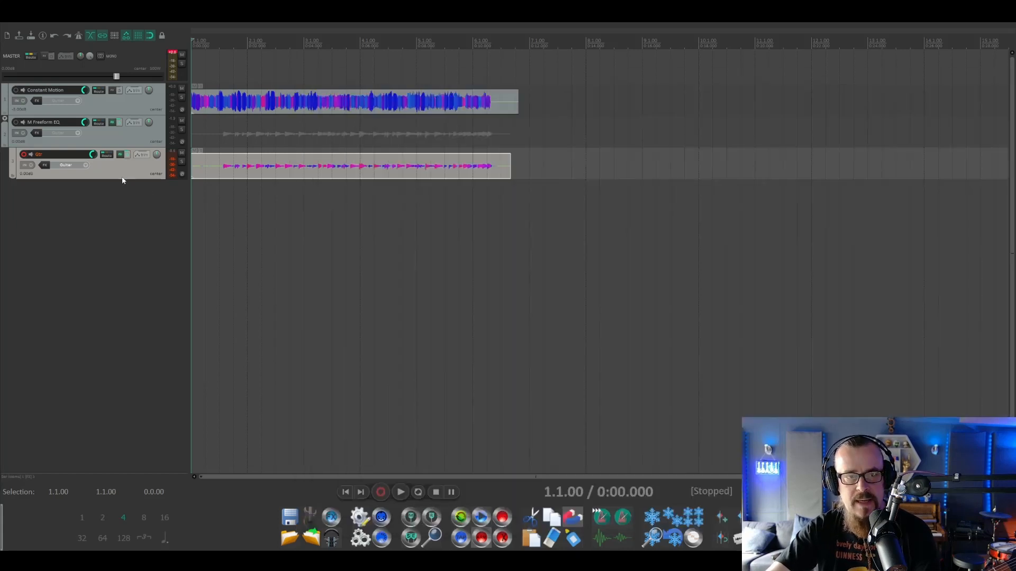
# Move the guitar track out of the M Freeform EQ folder and compare it with Constant Motion by alternating solos during playback.
pyautogui.moveTo(112, 168); pyautogui.dragTo(109, 116)
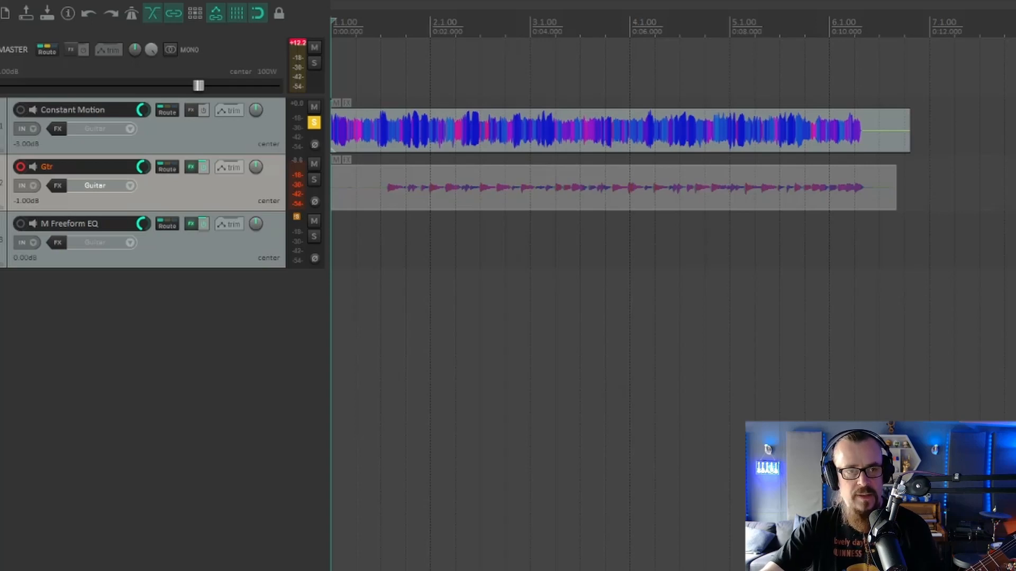
pyautogui.press('space')
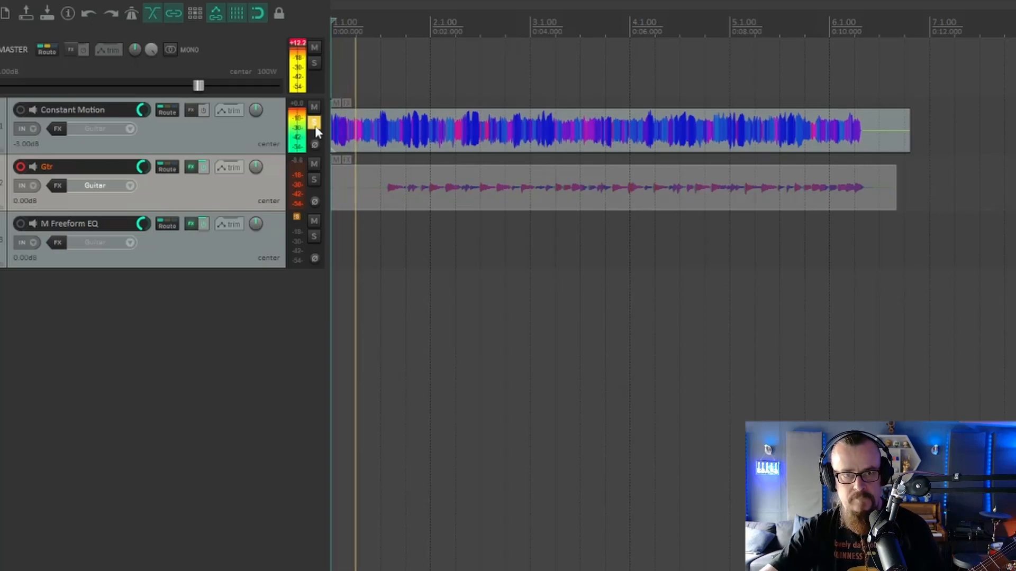
pyautogui.click(314, 179)
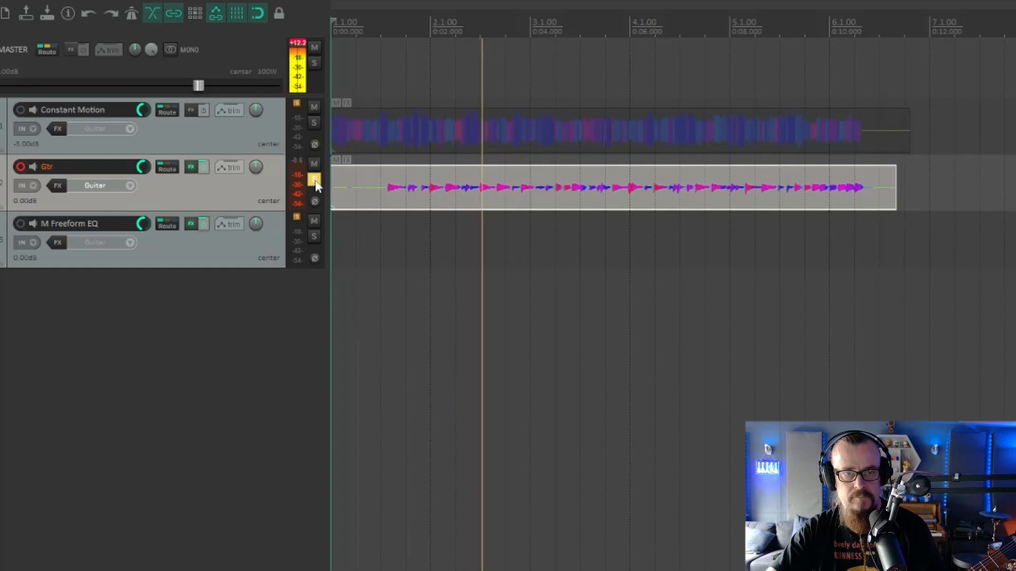
pyautogui.click(314, 123)
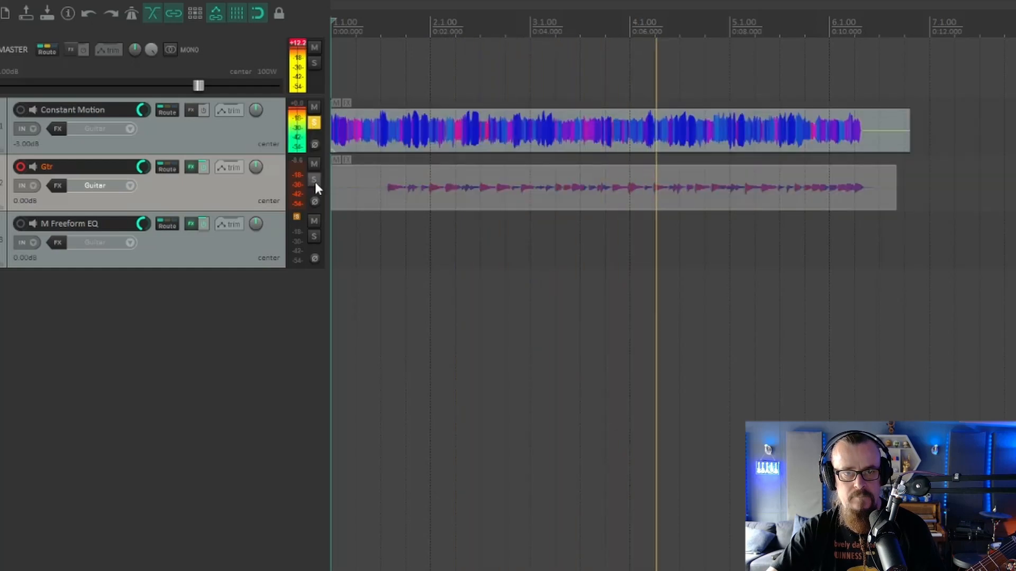
pyautogui.click(314, 180)
pyautogui.click(313, 121)
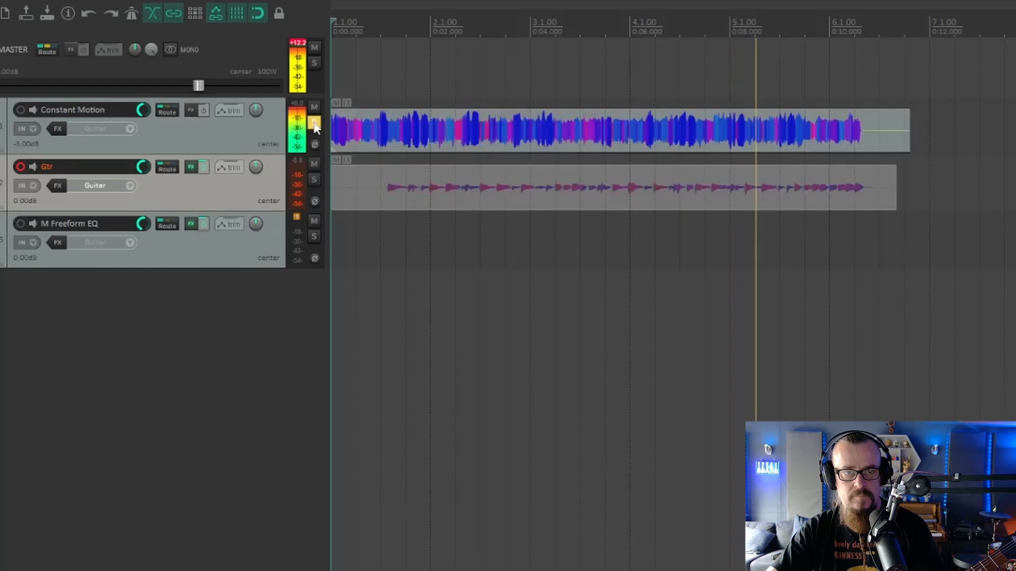
pyautogui.click(314, 178)
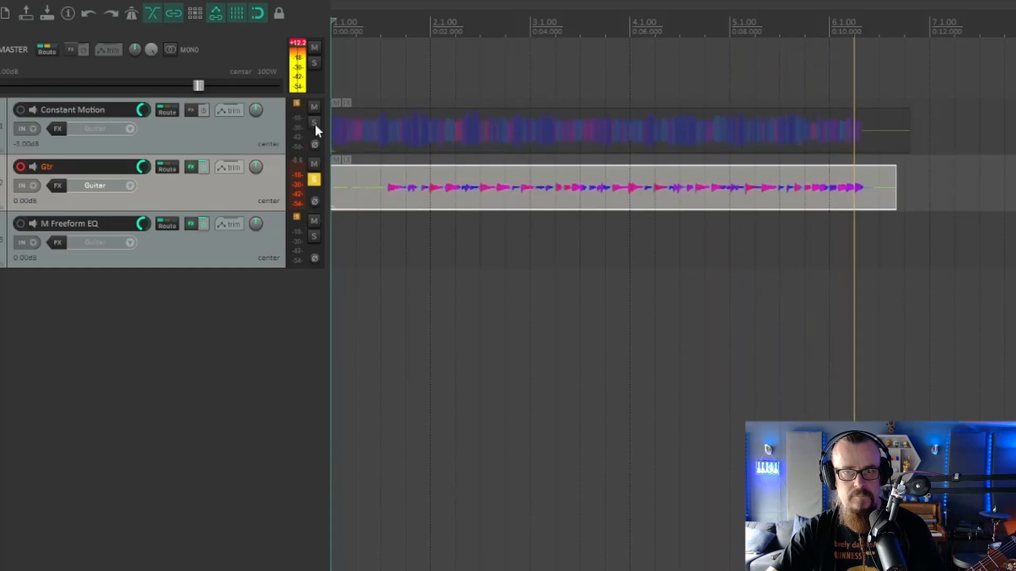